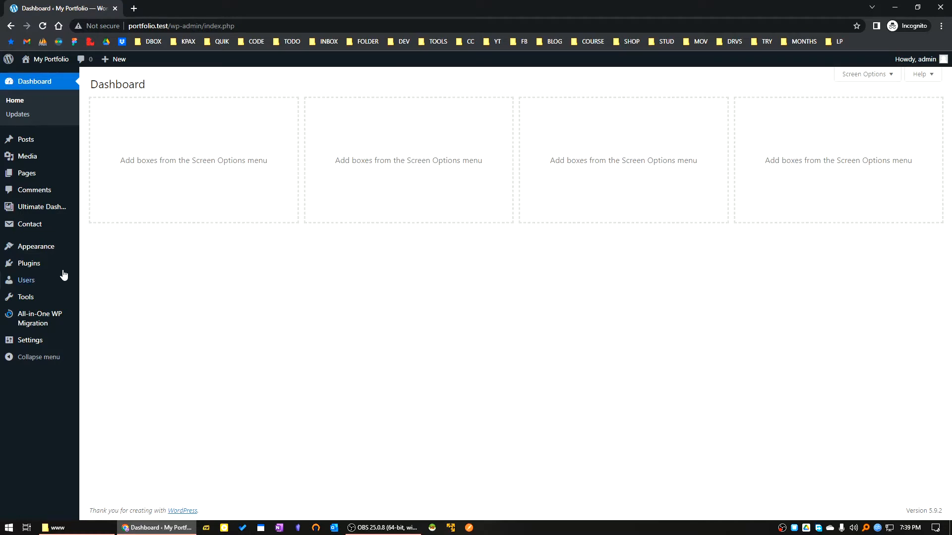
- Search the plugin directory for woocommerce and install the WooCommerce plugin
mouse_move(40, 266)
click(112, 278)
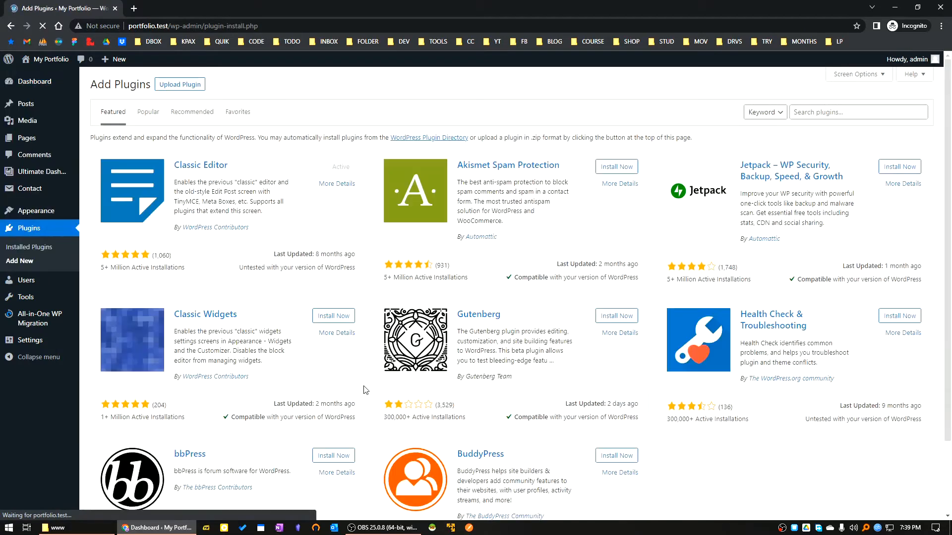
click(804, 114)
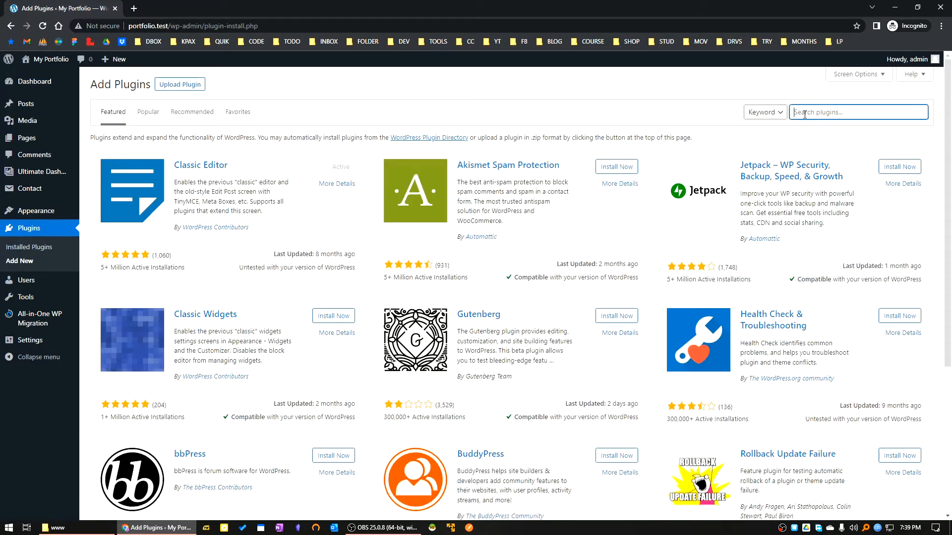
text(woocommerce)
key(Return)
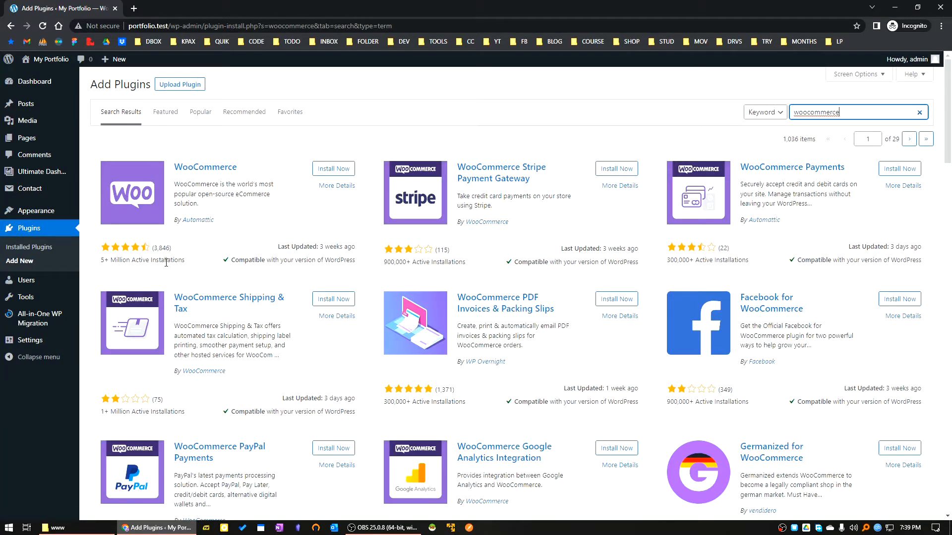
click(332, 170)
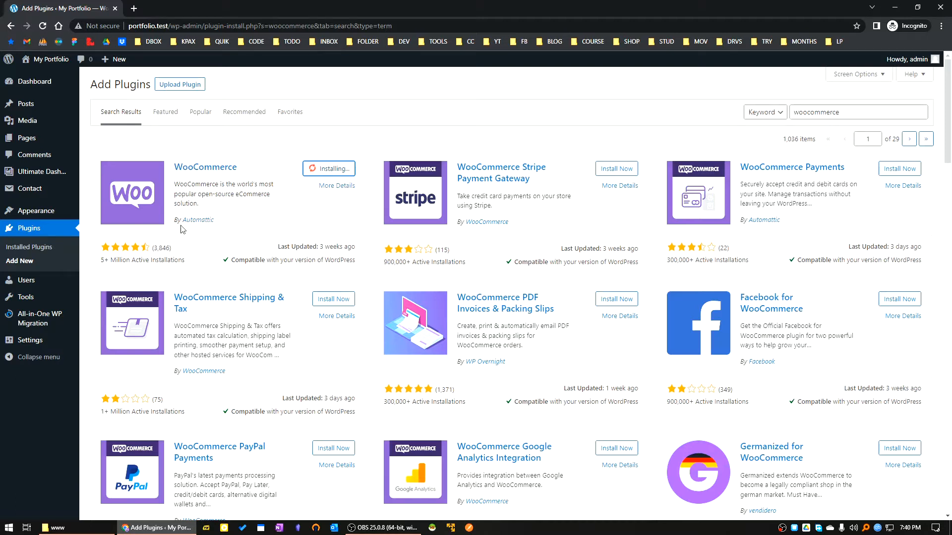
- Examine the WooCommerce plugin details in a separate browser tab, including its description and required PHP version
click(209, 172)
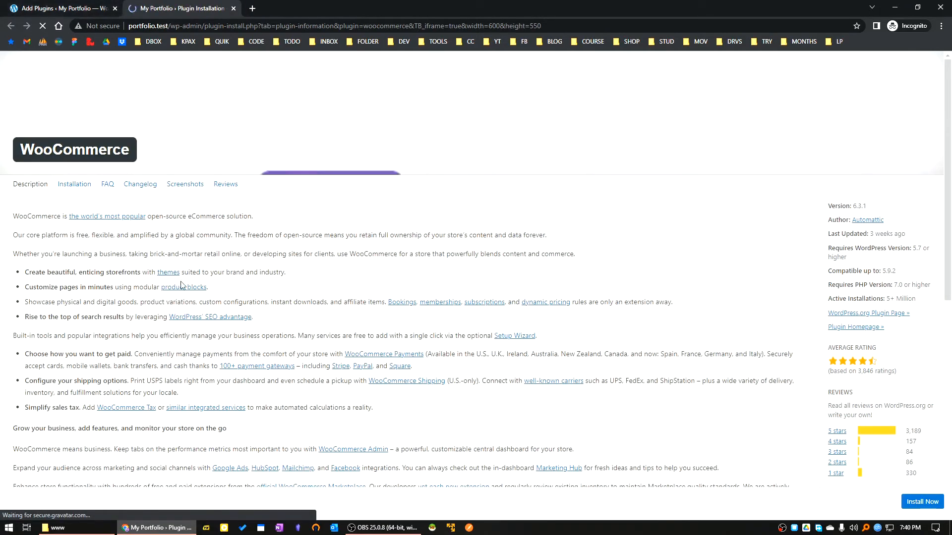
click(68, 7)
click(174, 8)
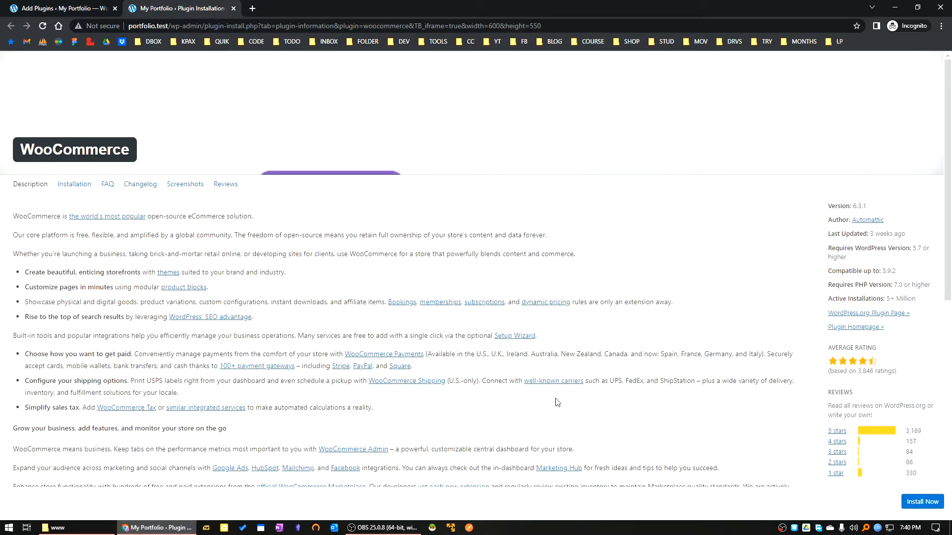
scroll(556, 399, down, 1)
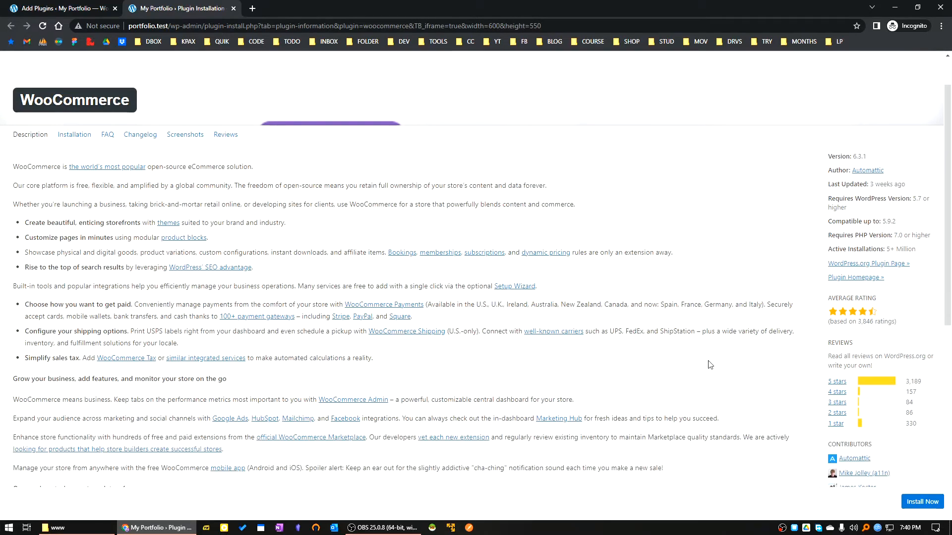
scroll(707, 365, down, 2)
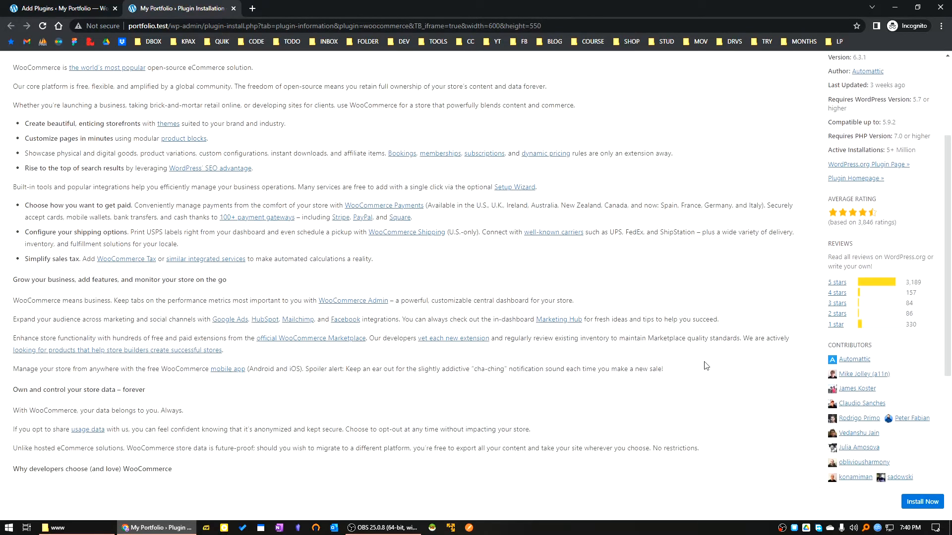
scroll(704, 365, down, 3)
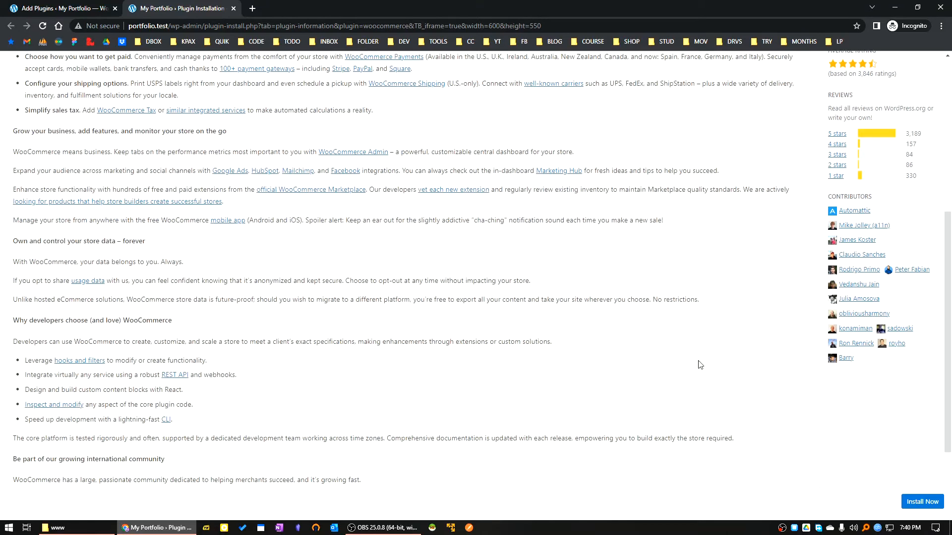
scroll(701, 365, up, 6)
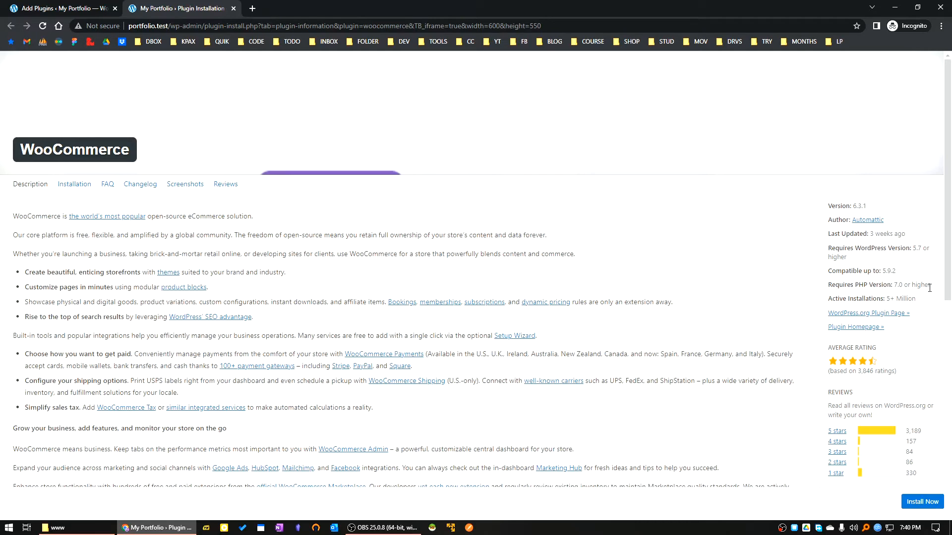
drag(930, 288, 891, 286)
- Return to the plugin search results and activate WooCommerce
click(98, 5)
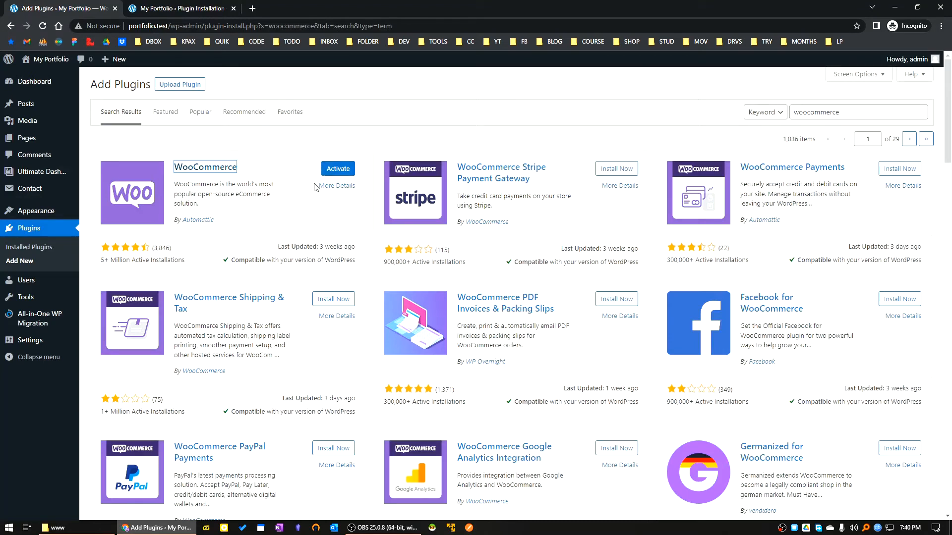
click(332, 172)
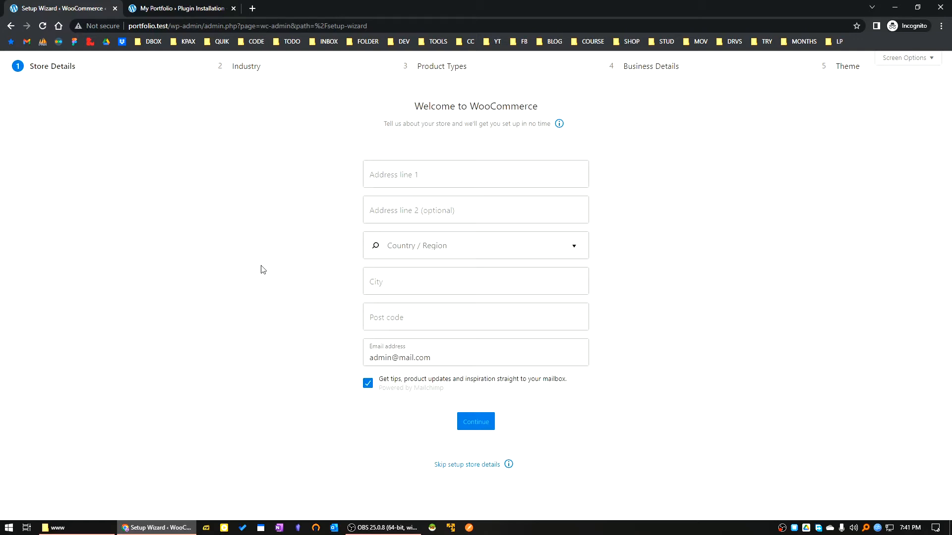
- Fill in the store's street address and repeat it in the optional second address line
click(407, 181)
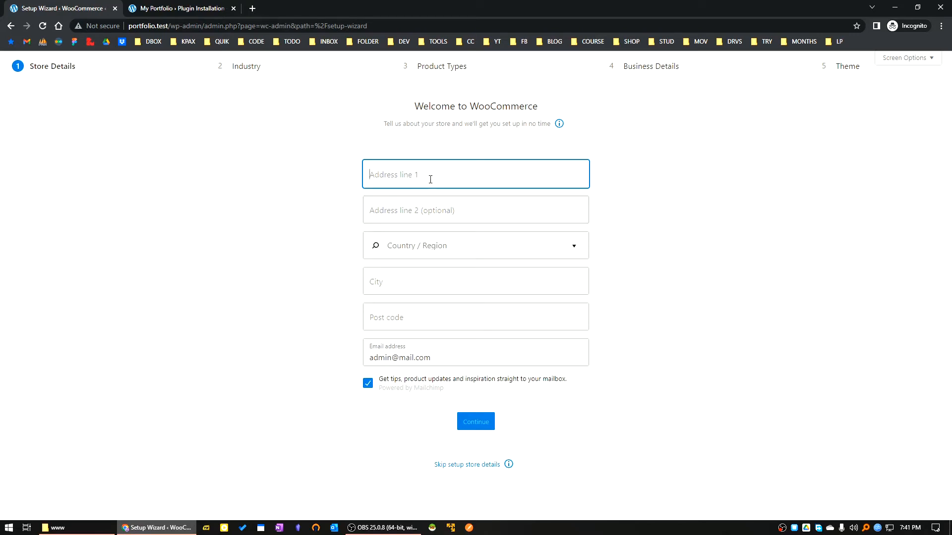
text(ABC Street)
drag(434, 175, 341, 183)
key(ctrl+c)
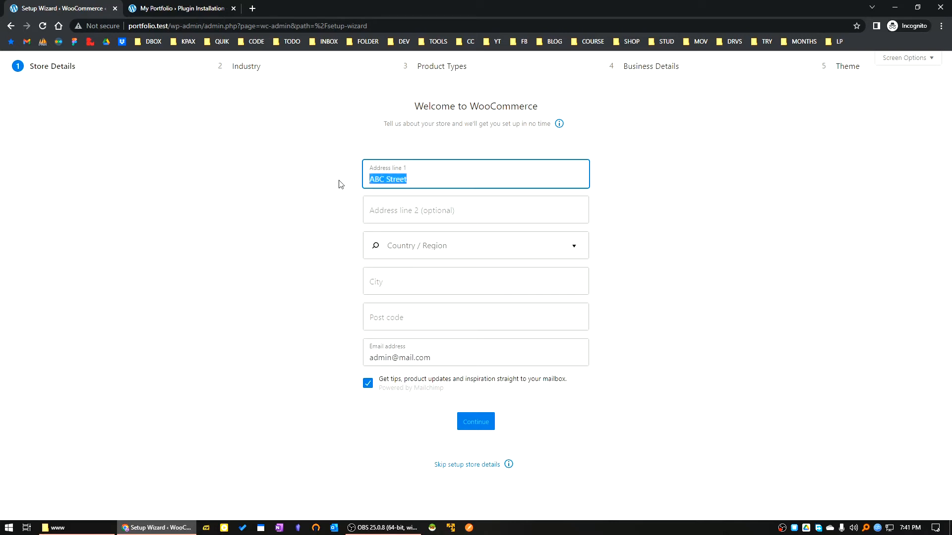
click(394, 214)
key(ctrl+v)
- Set the store's country/region to Bangladesh — Dhaka and the city to Dhaka
click(413, 250)
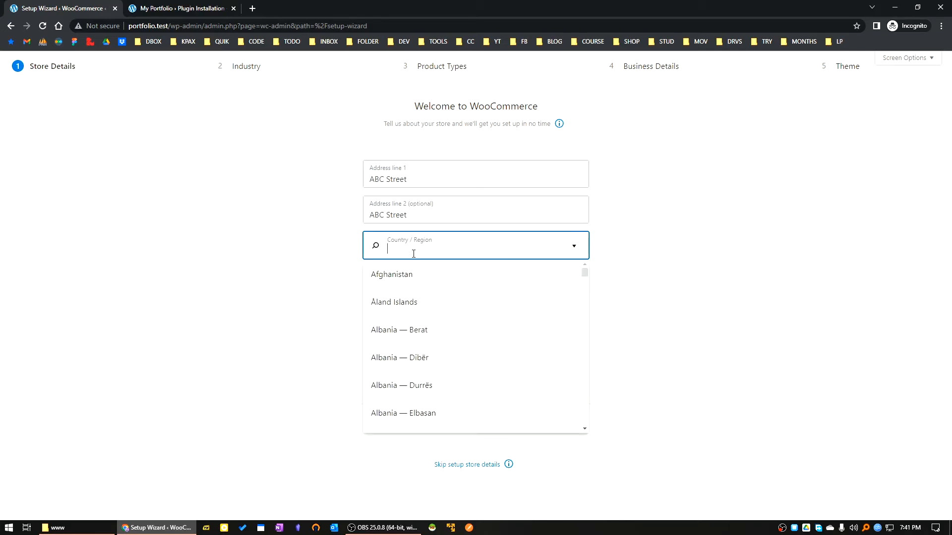
text(bang)
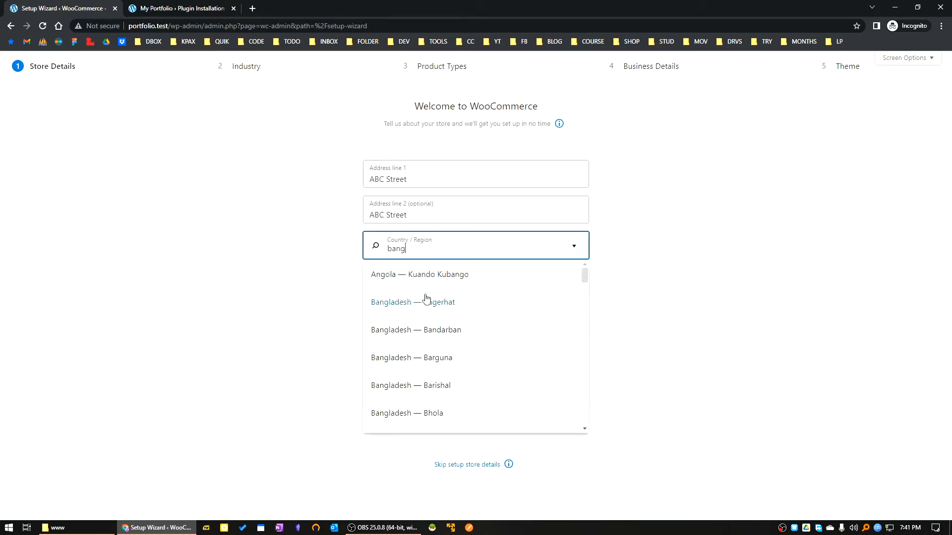
scroll(451, 396, down, 4)
scroll(454, 399, down, 3)
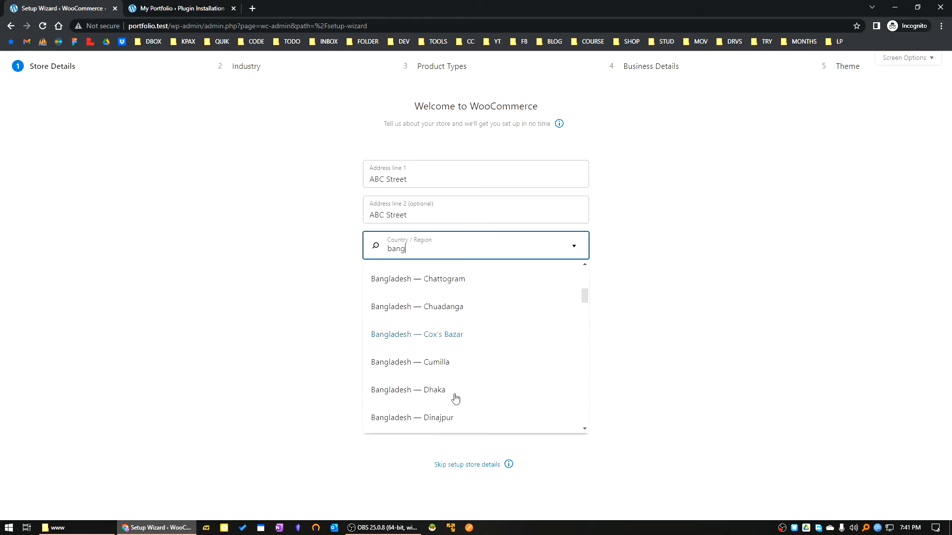
click(449, 290)
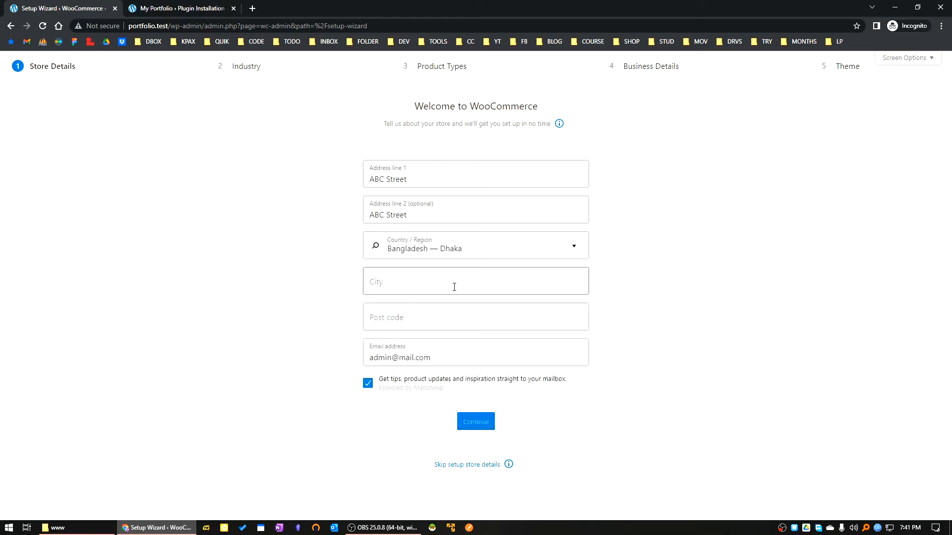
click(410, 277)
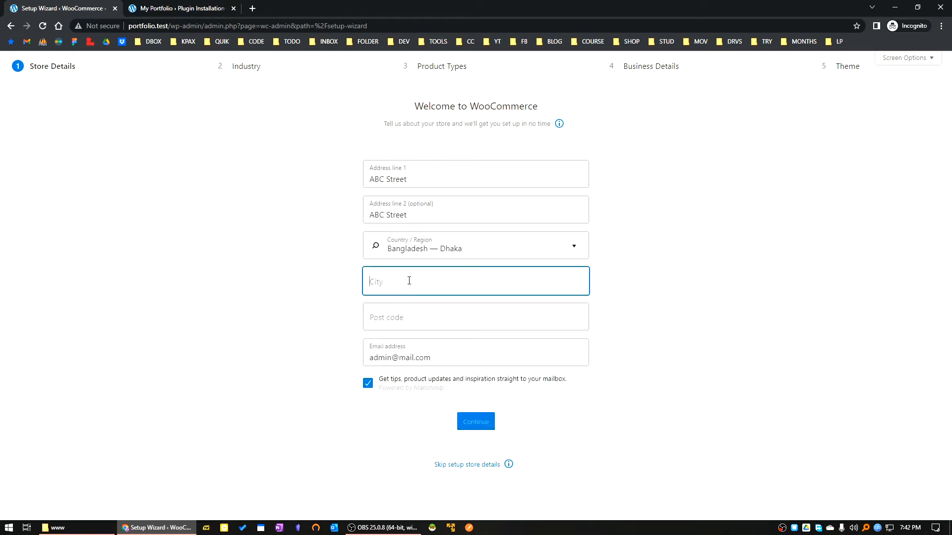
text(Dhaka)
- Opt out of the mailed tips and product updates, then submit the store details while declining usage tracking
click(426, 315)
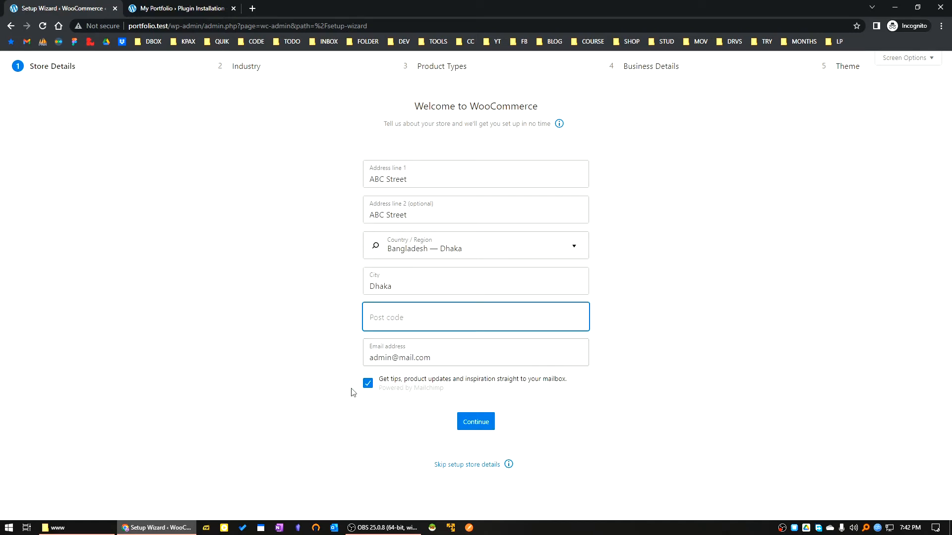
click(369, 384)
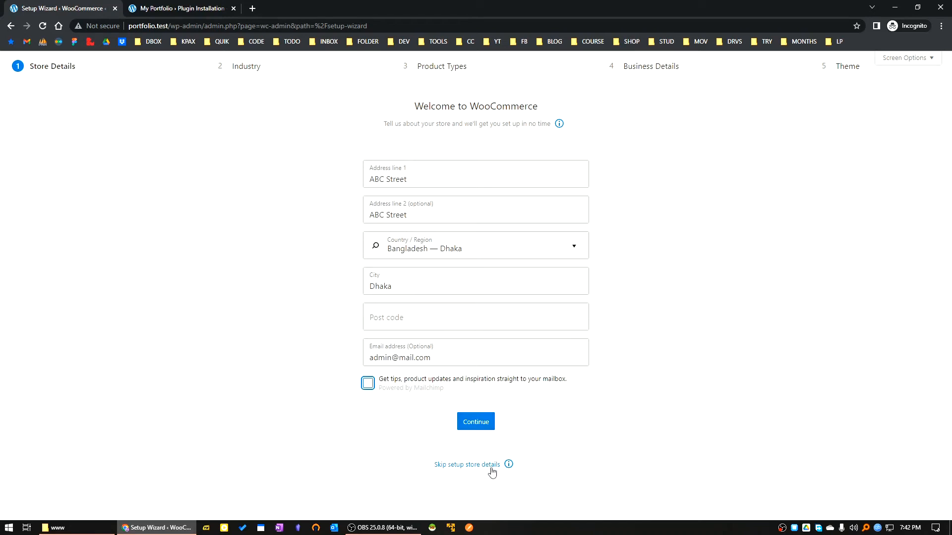
click(475, 421)
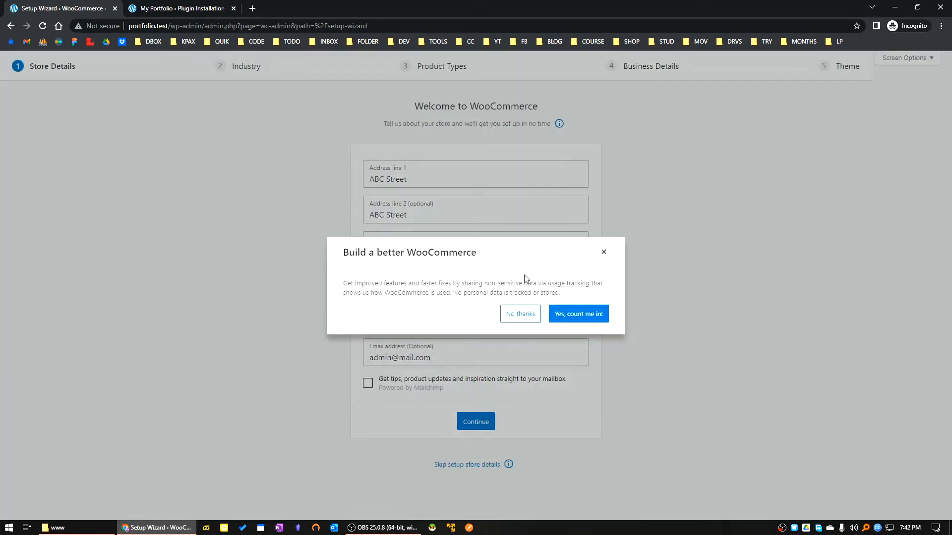
click(520, 315)
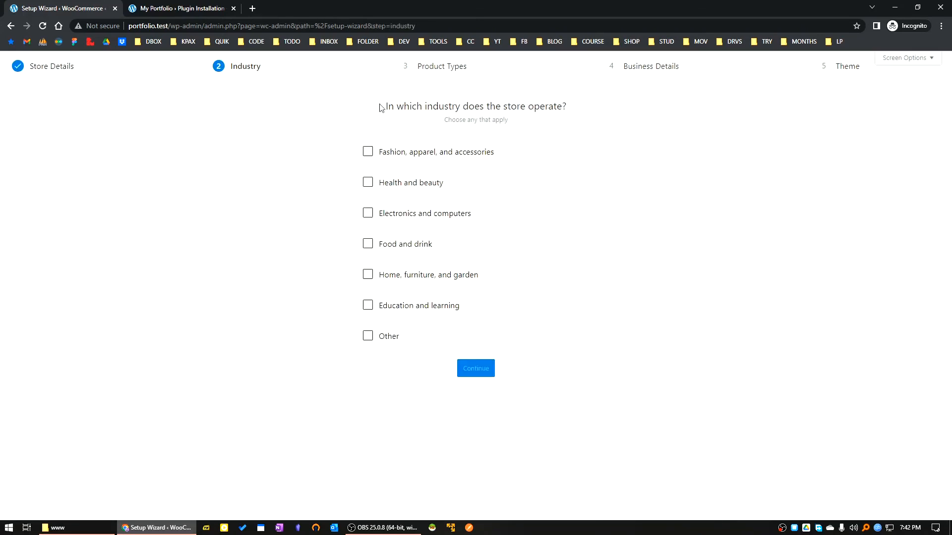
- Choose Electronics and computers as the store's industry and accept Physical products as the product type
drag(381, 108, 573, 110)
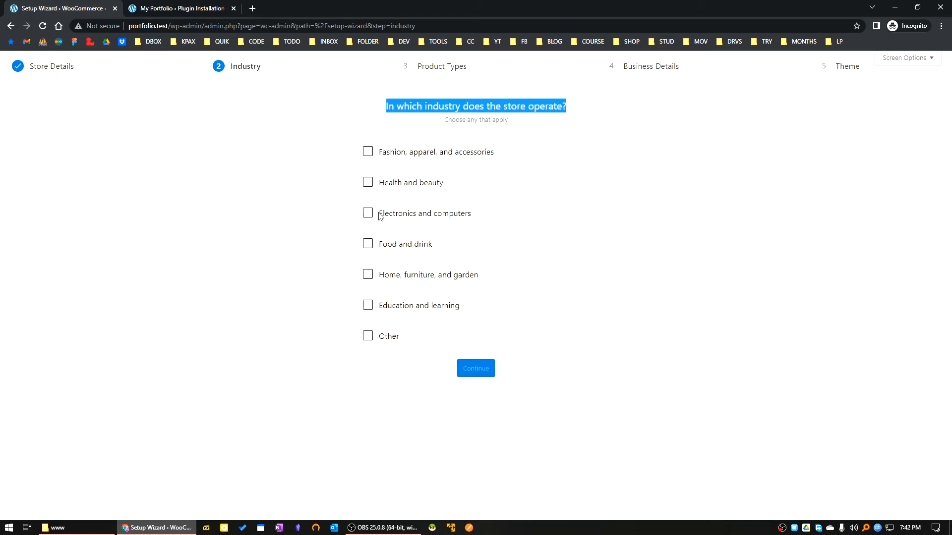
click(397, 217)
click(481, 370)
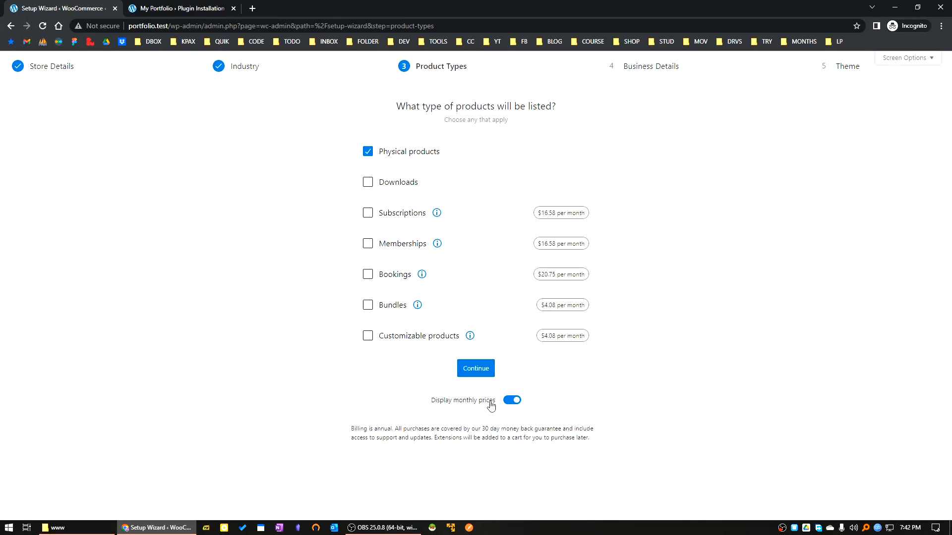
click(478, 367)
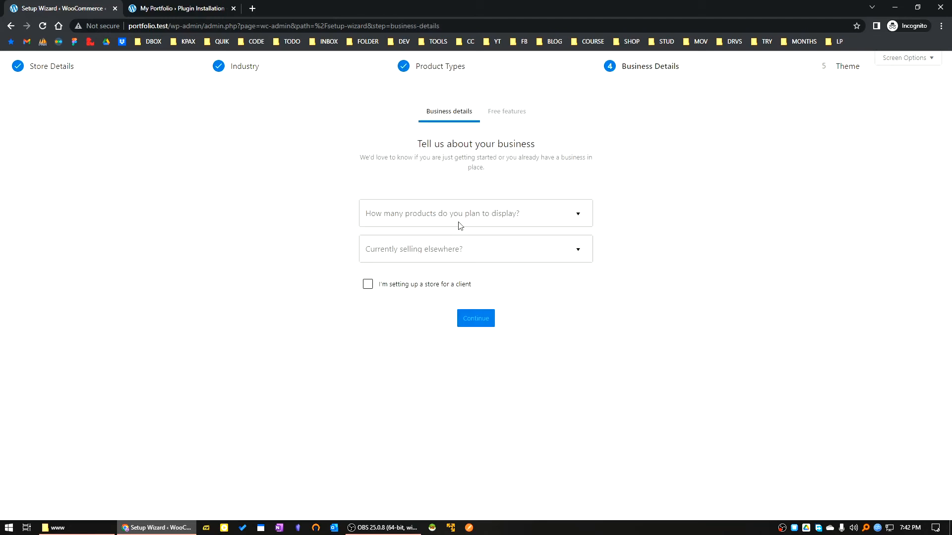
- Submit the business details with 11 - 100 products planned and No for currently selling elsewhere
click(460, 218)
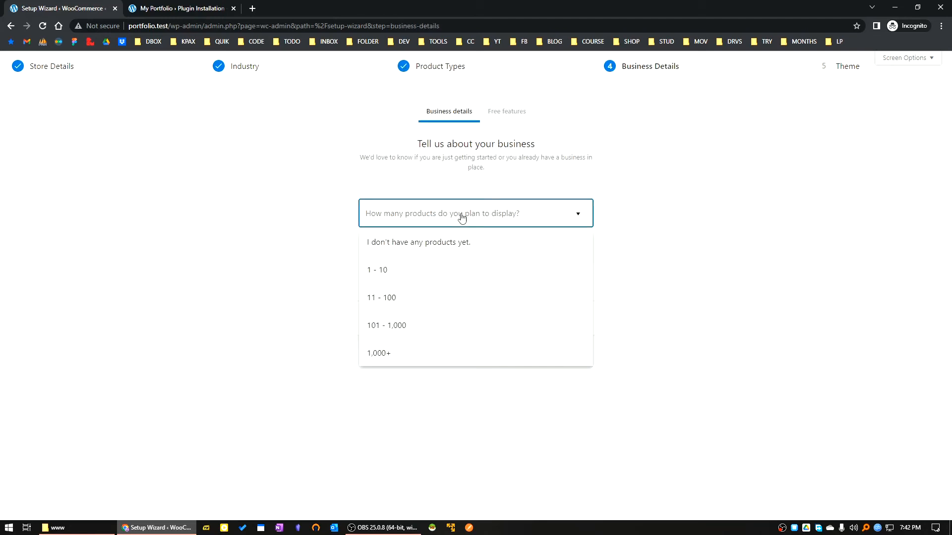
click(394, 299)
click(454, 259)
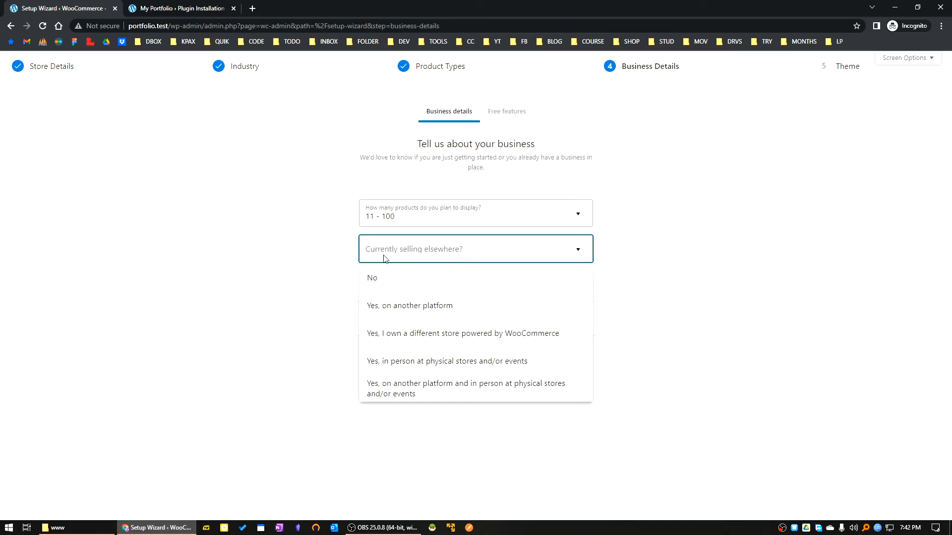
click(376, 278)
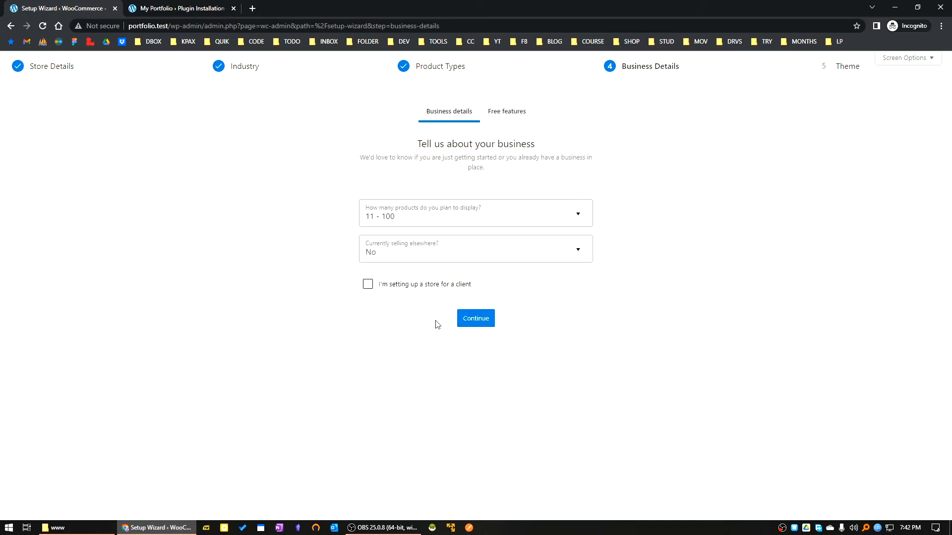
click(468, 321)
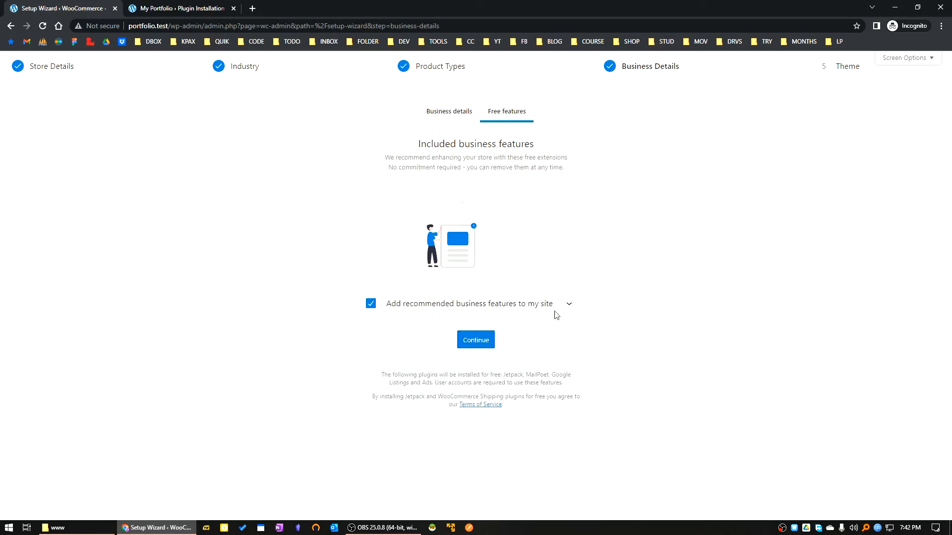
- Exclude all recommended business features, including Jetpack, MailPoet and Google Listings and Ads, and continue to the theme selection
click(570, 306)
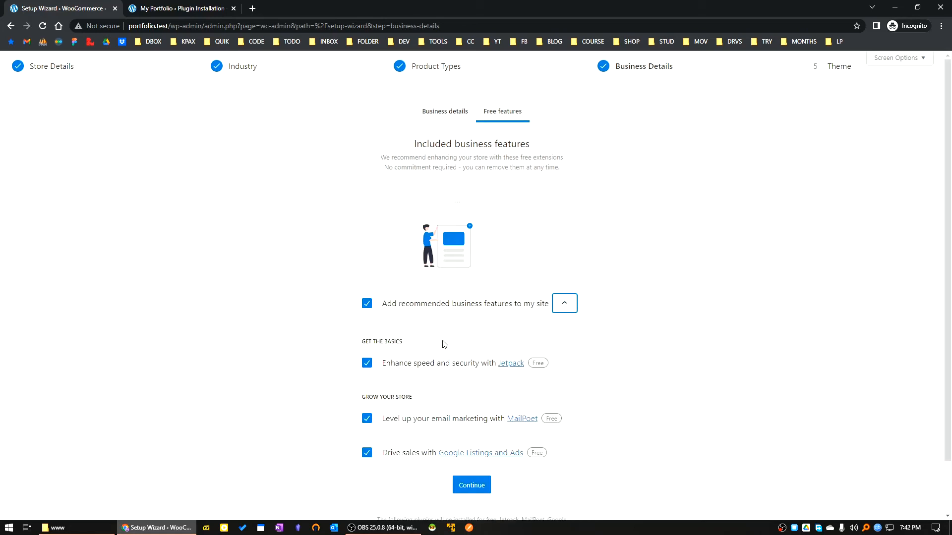
click(366, 304)
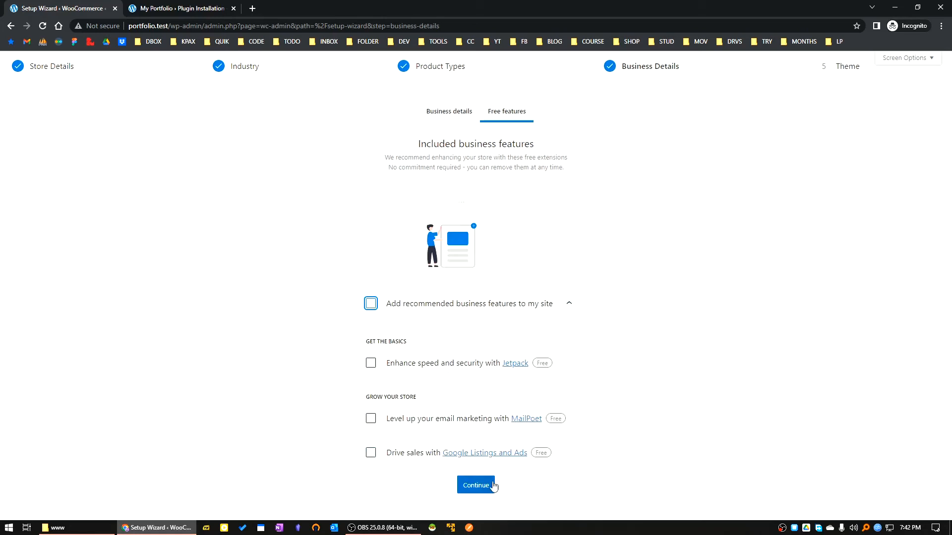
click(491, 485)
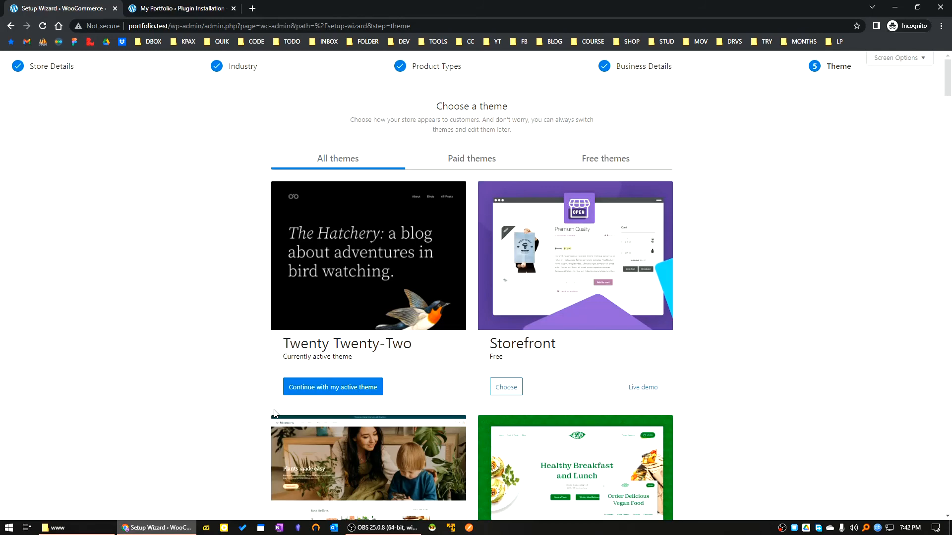
- Browse the offered store themes and continue with the active Twenty Twenty-Two theme to finish the setup wizard
scroll(275, 414, down, 2)
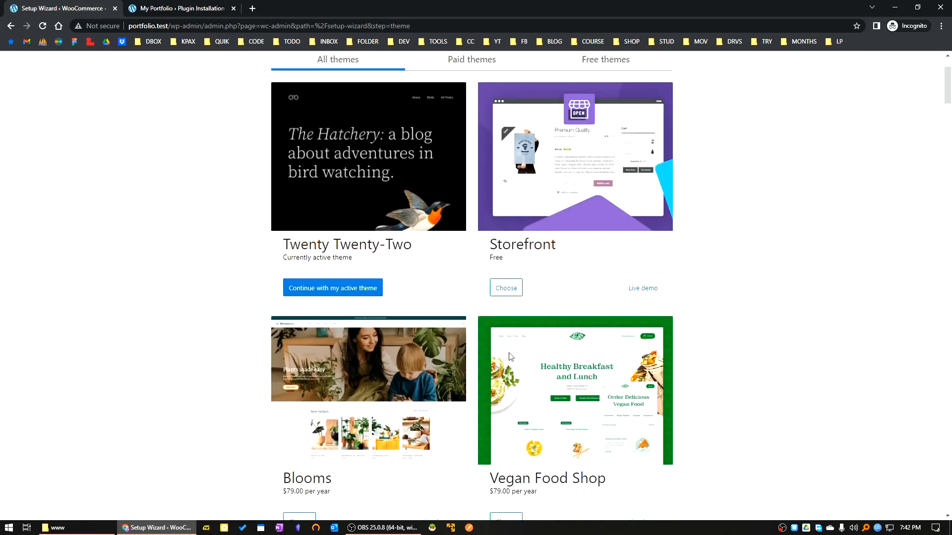
click(323, 288)
scroll(511, 371, down, 9)
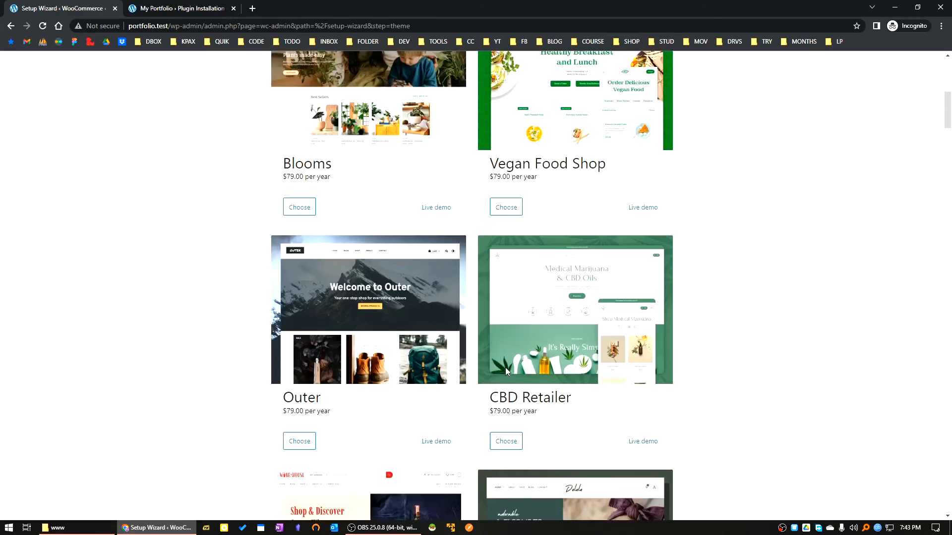
scroll(507, 360, up, 8)
scroll(506, 360, up, 3)
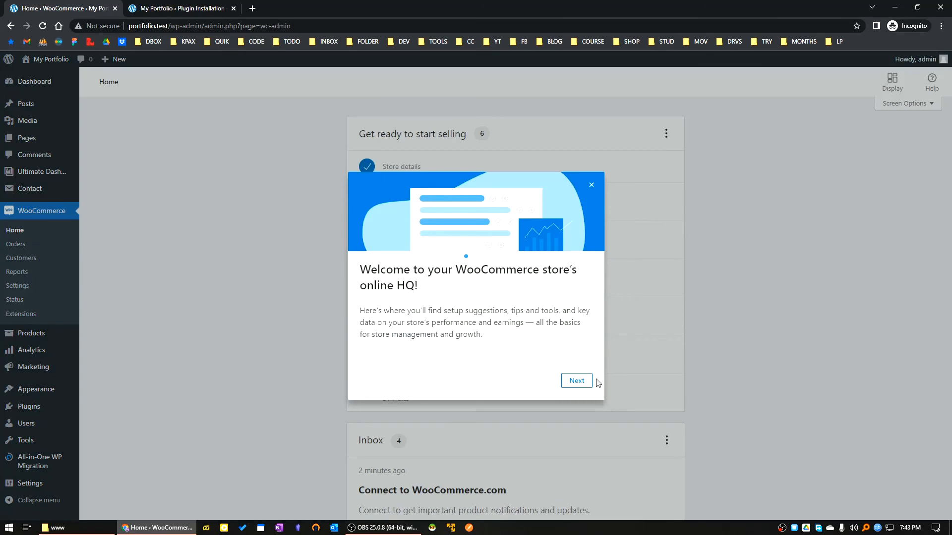
- Go through the welcome introduction on the WooCommerce home page to its end and dismiss it
click(576, 383)
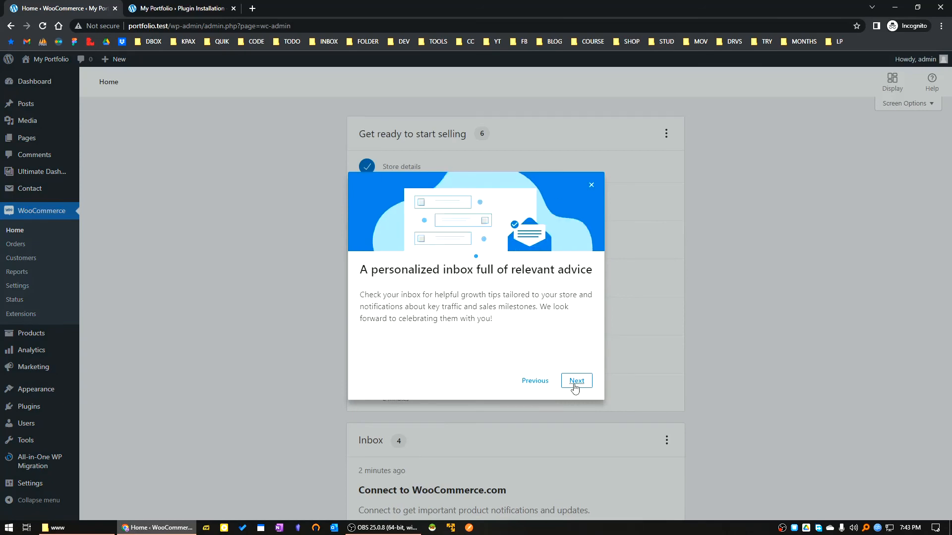
click(577, 382)
click(577, 384)
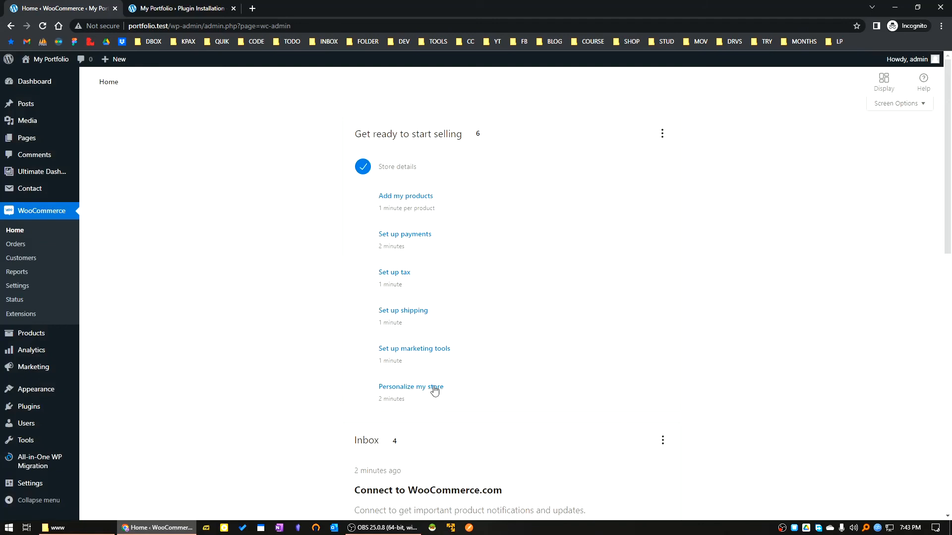
- Open the store's front end in a new browser tab and place it directly after the WooCommerce home tab
mouse_move(55, 60)
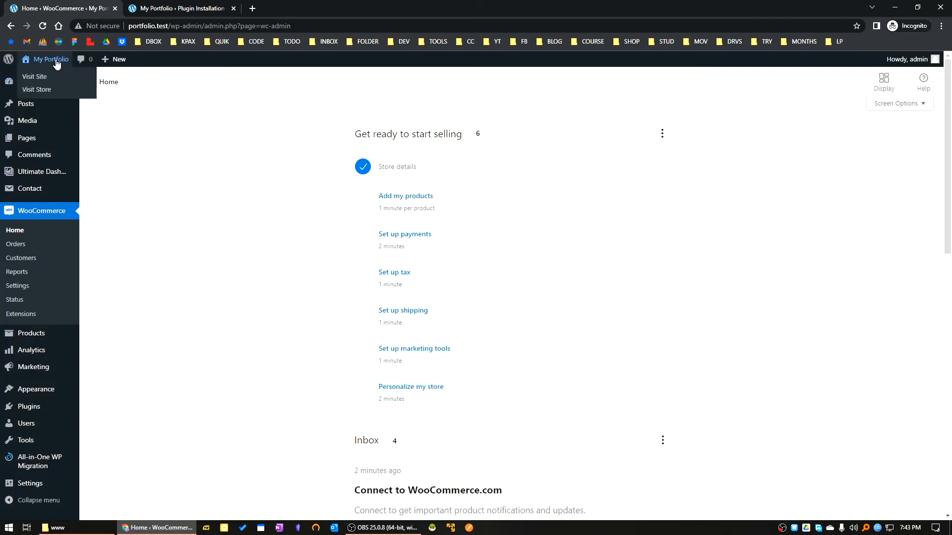
middle_click(34, 92)
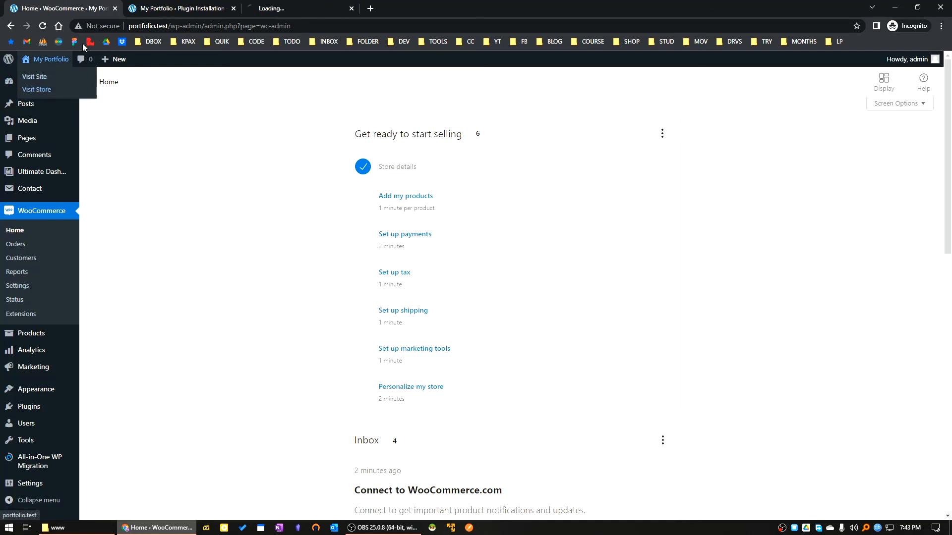
drag(303, 4, 218, 5)
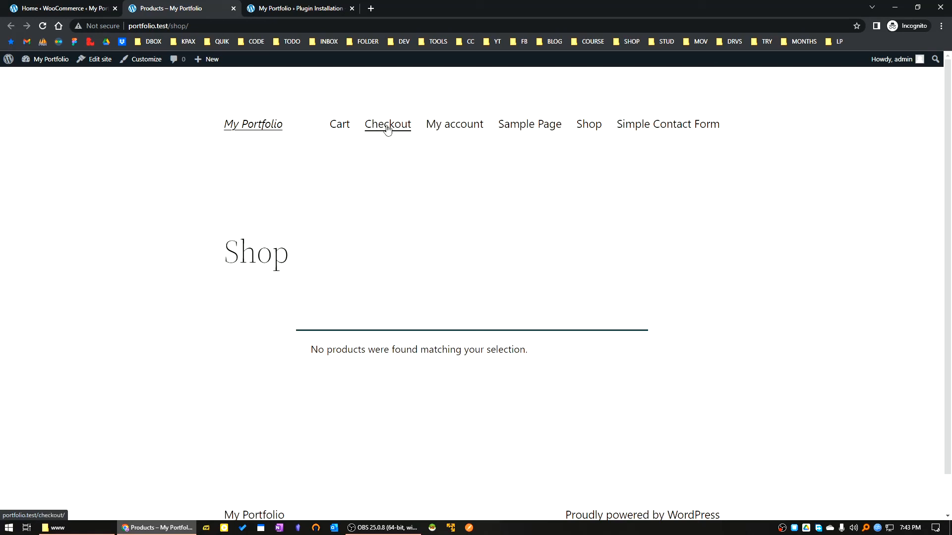
- Open the store's My account page and review its account sections and dashboard links
click(455, 127)
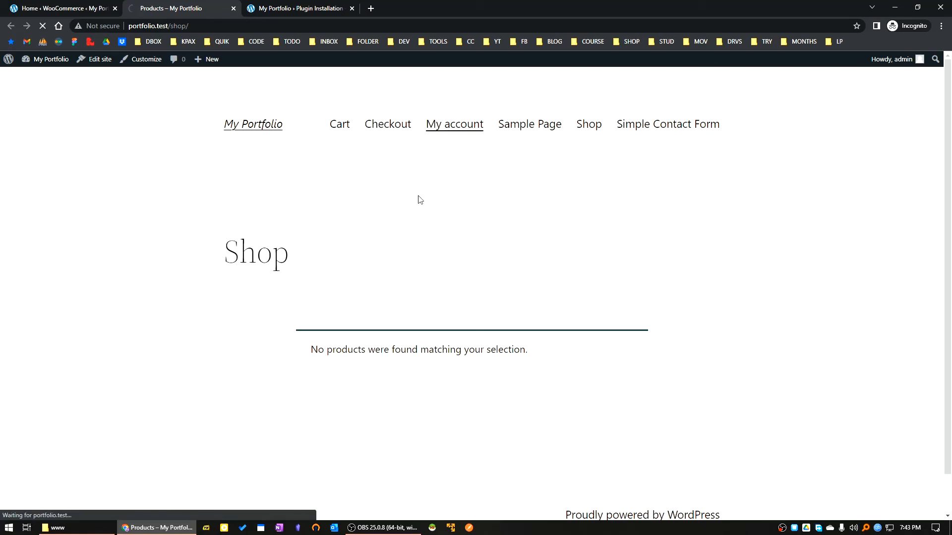
scroll(391, 333, down, 5)
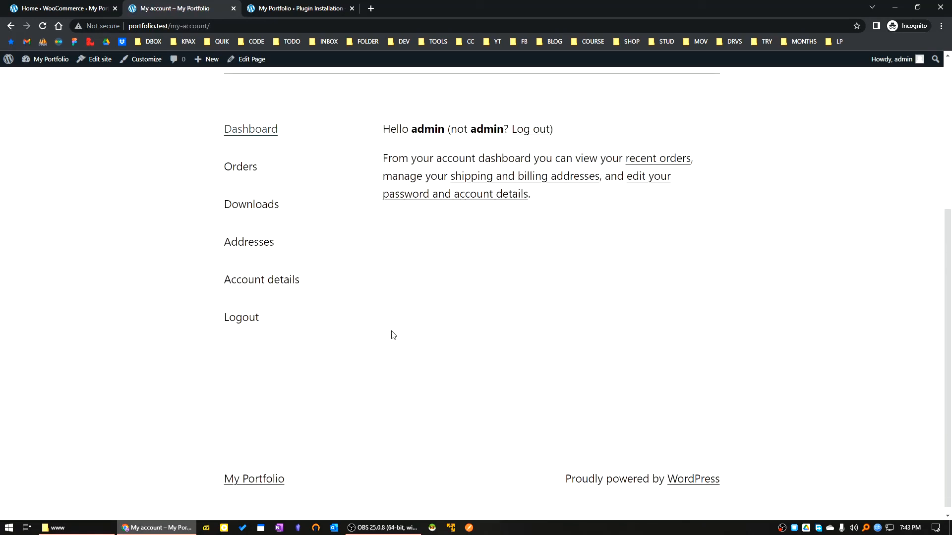
scroll(393, 334, up, 5)
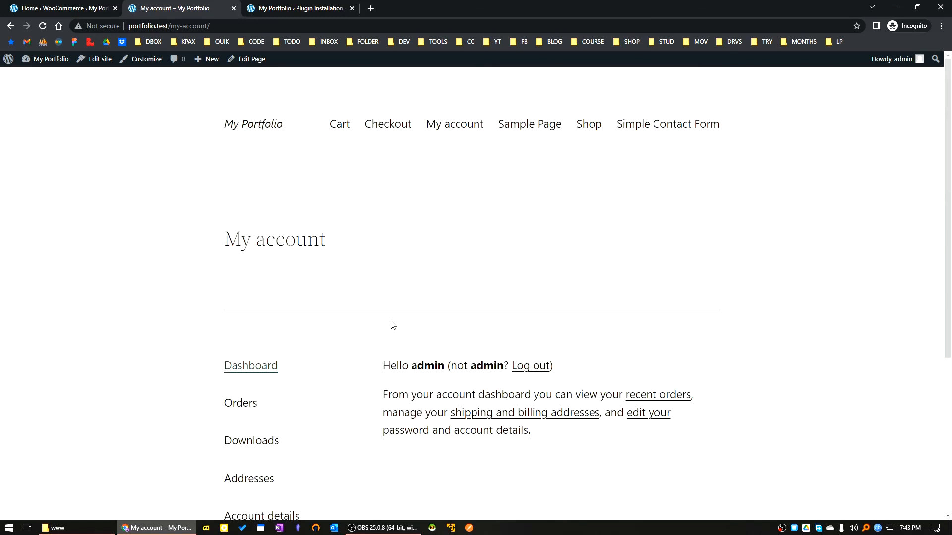